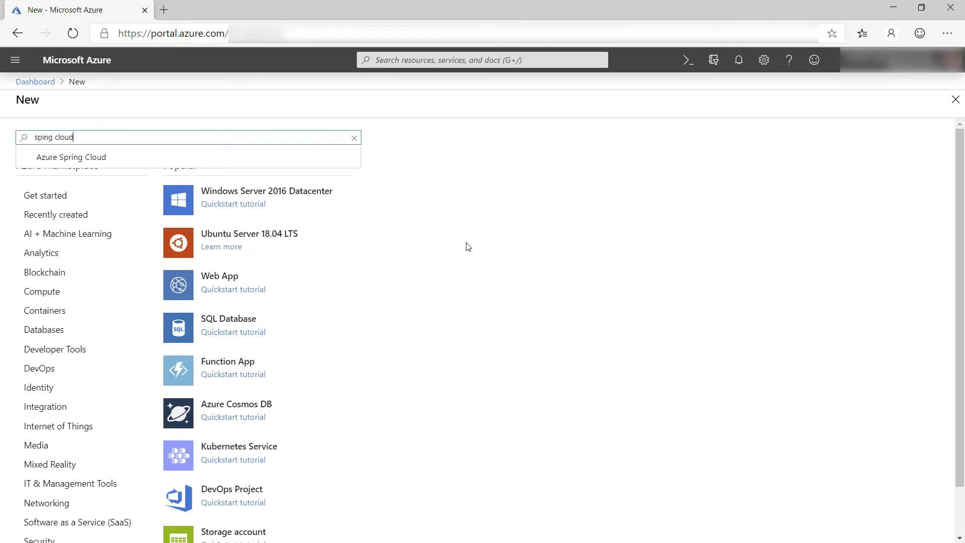
Pick Azure Spring Cloud from the 'spring cloud' marketplace search suggestions.
click(148, 160)
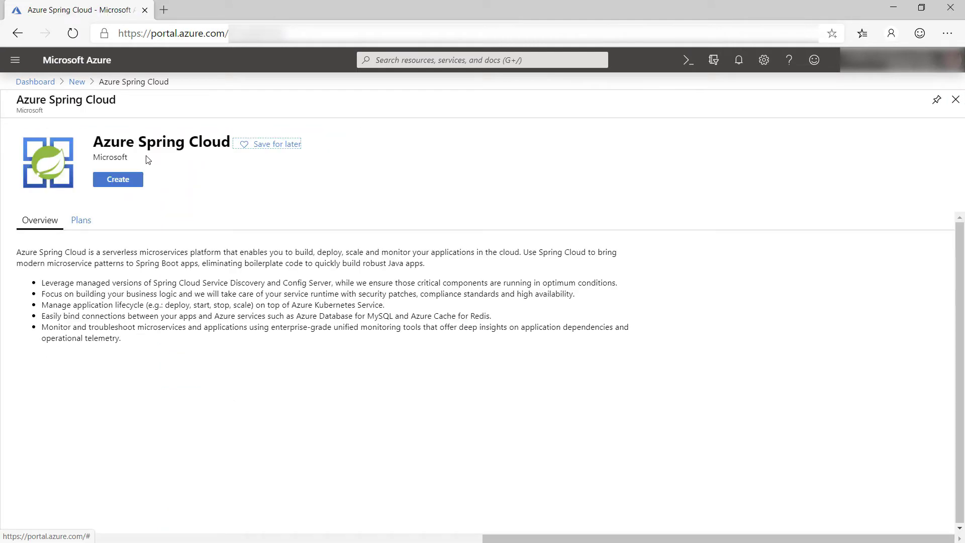
Create Spring Cloud service tipsandspringcloud in resource group azuretipsandtricks through Review and create.
click(138, 179)
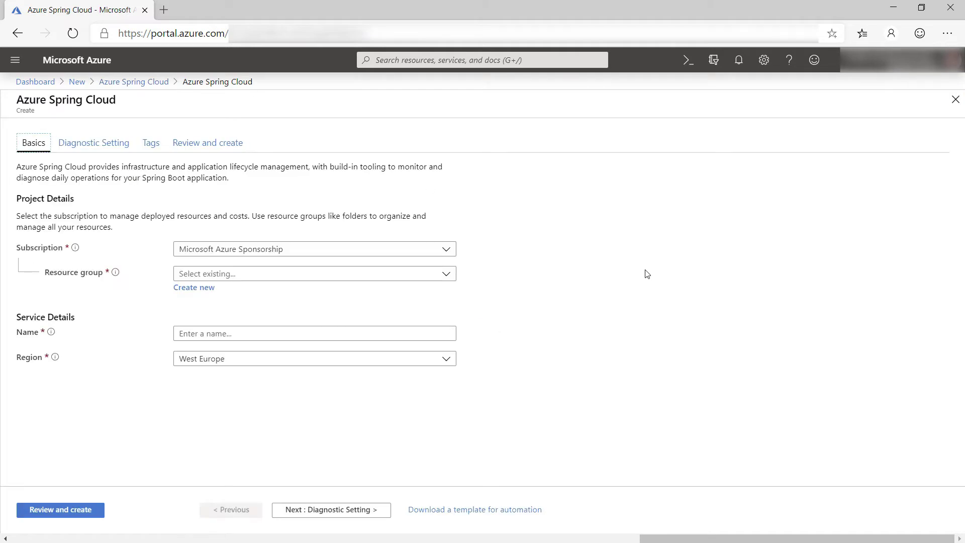
click(446, 275)
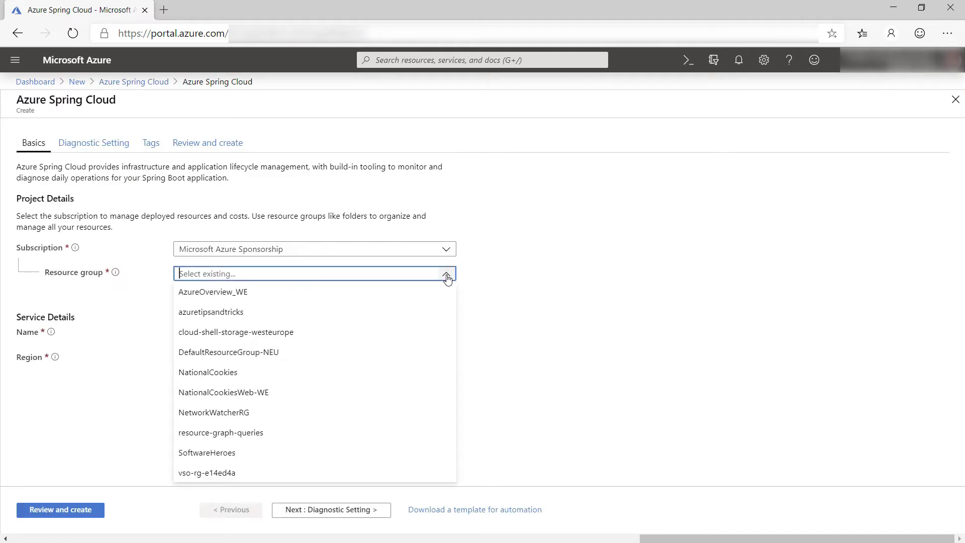
click(352, 318)
key(Tab)
key(Tab)
text(tip)
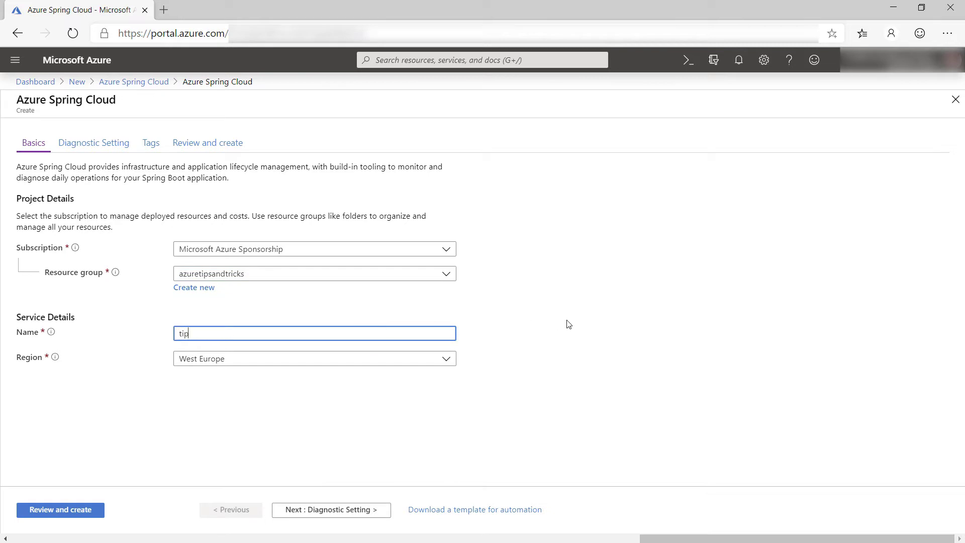
text(sandspringcloud)
click(56, 511)
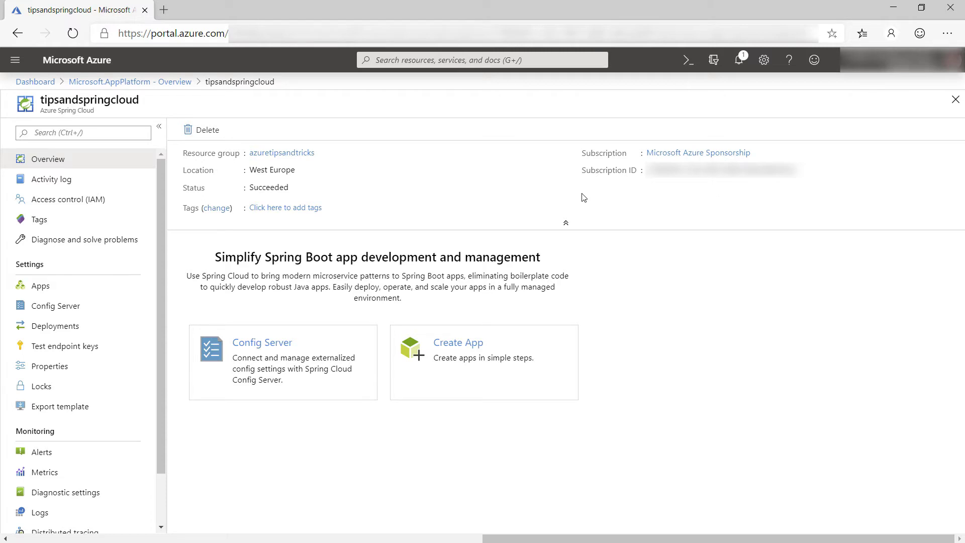
Set the Config Server Uri to the piggymetrics GitHub repo with label 'config', and apply.
click(85, 308)
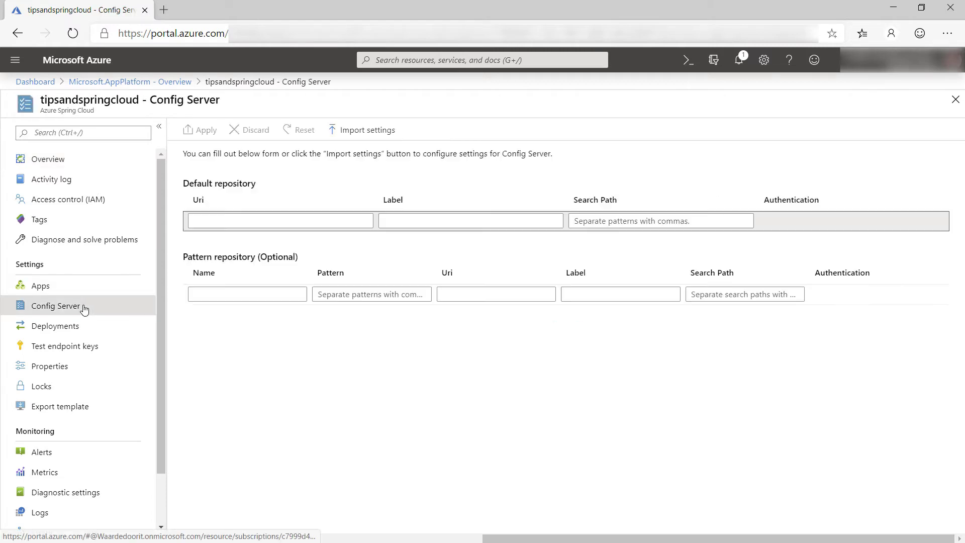
click(256, 222)
text(https://github.com/Azure-Samples/piggymetrics)
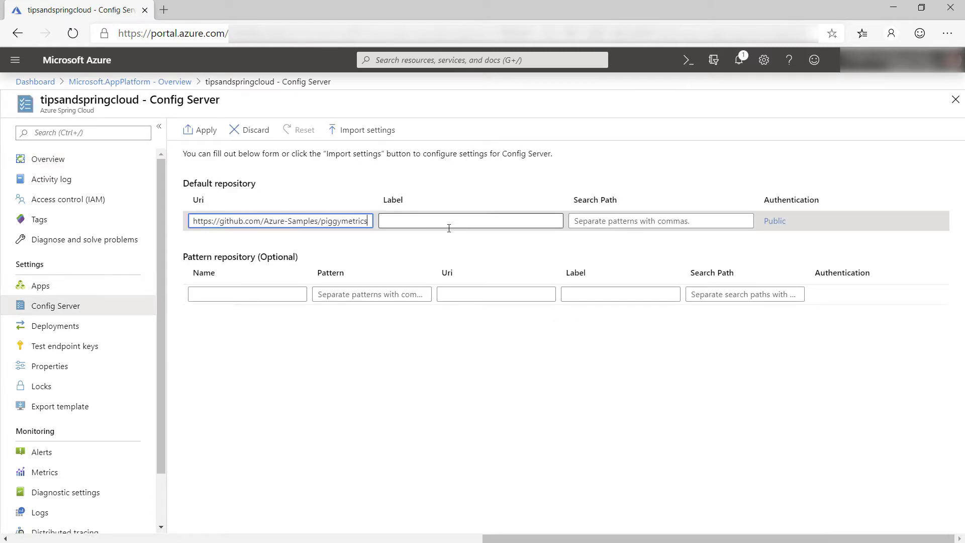
click(449, 222)
text(co)
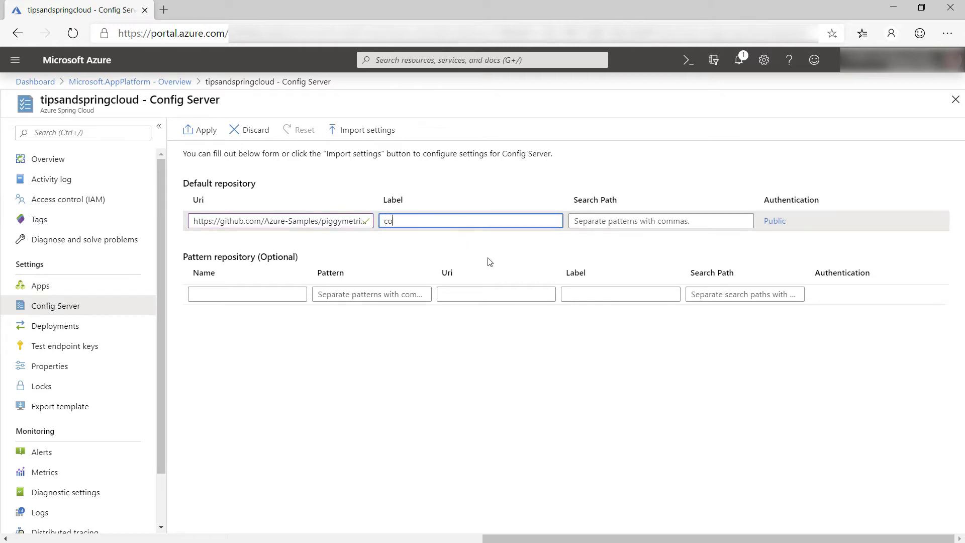
text(nfig)
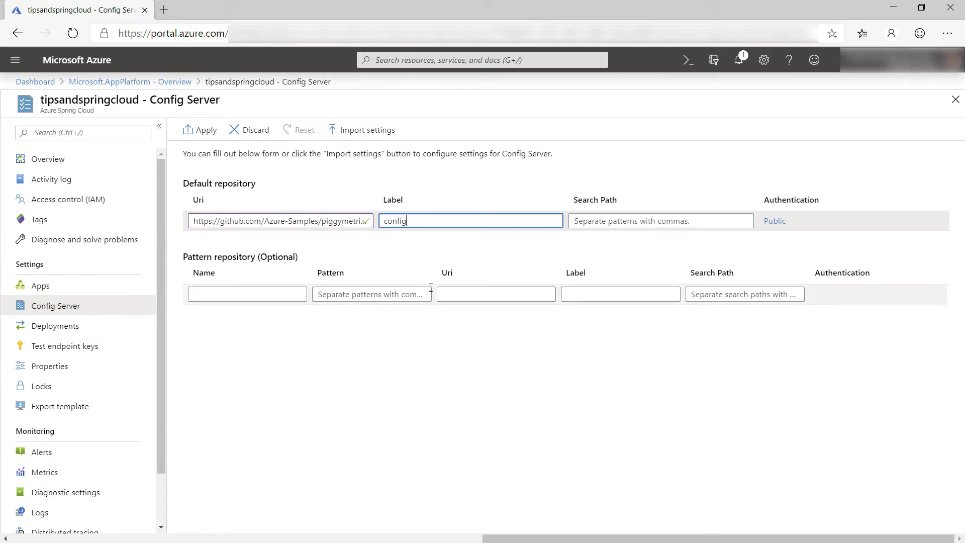
click(209, 133)
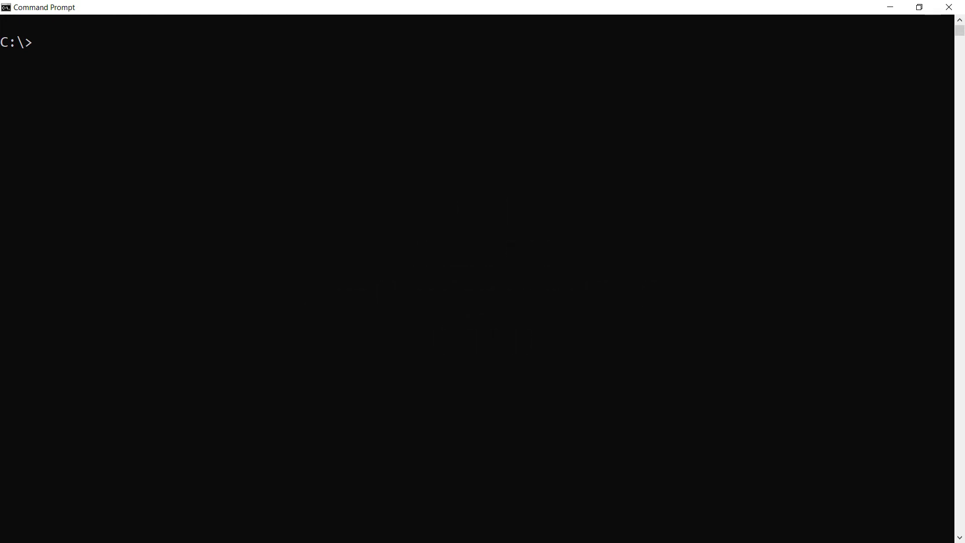
text(az extension add --name spring-cloud)
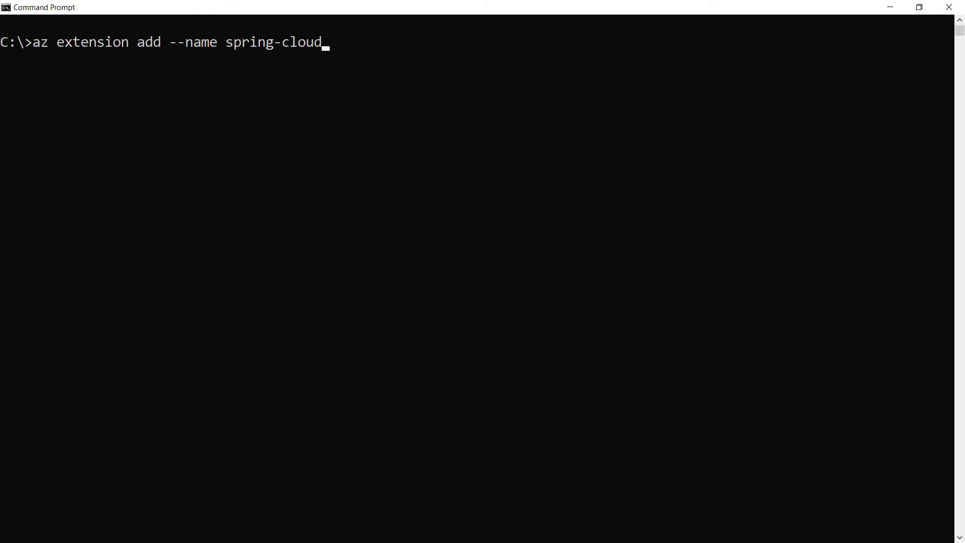
Install the spring-cloud CLI extension and create and enter a source-code folder.
key(Return)
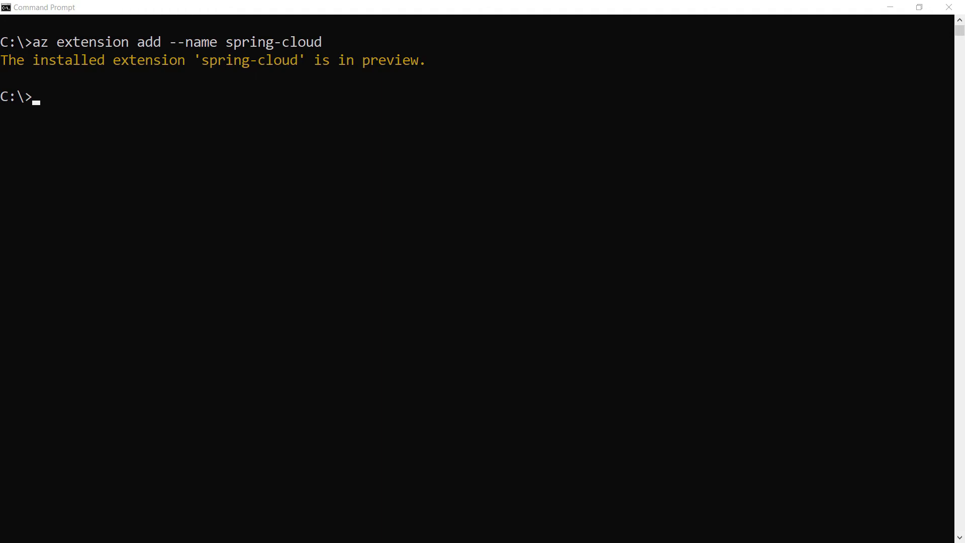
text(mkdir source-code)
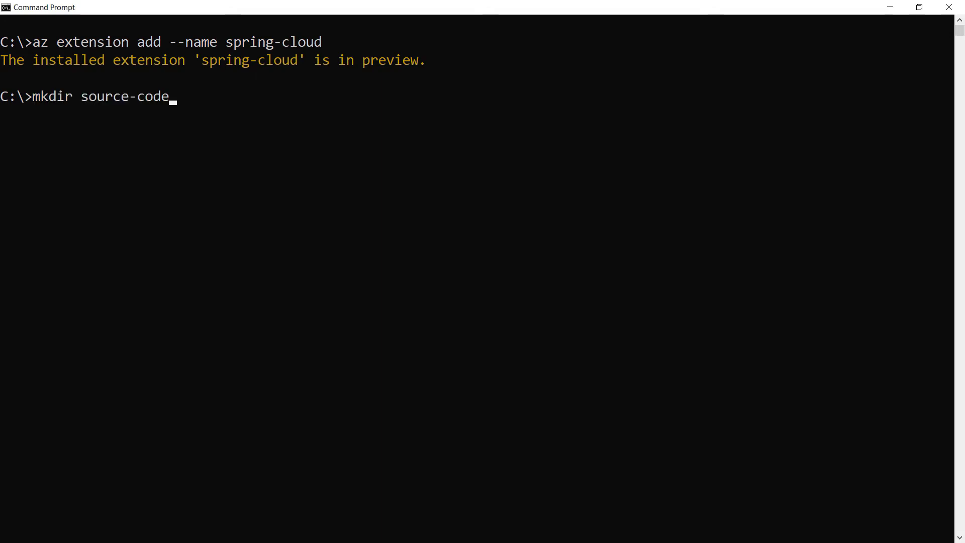
key(Return)
text(cd )
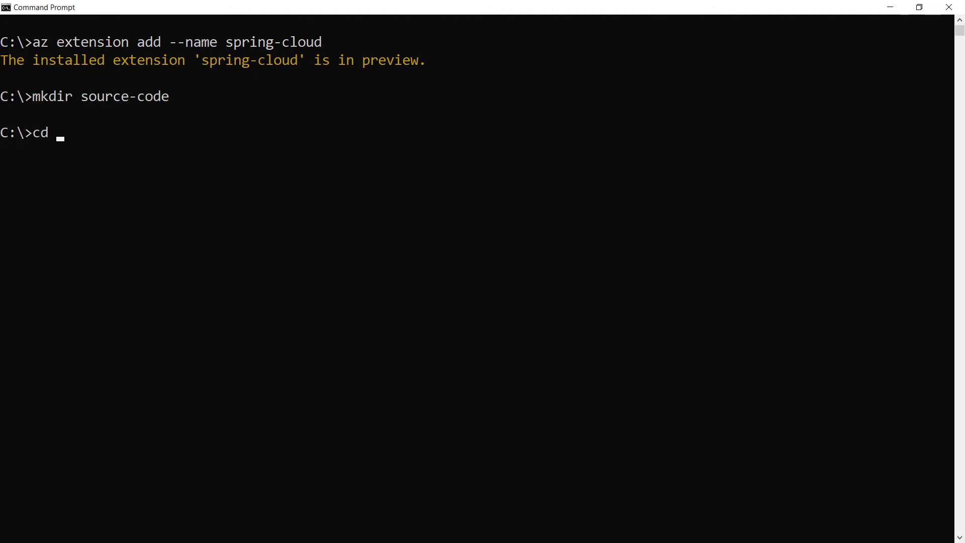
text(source-code)
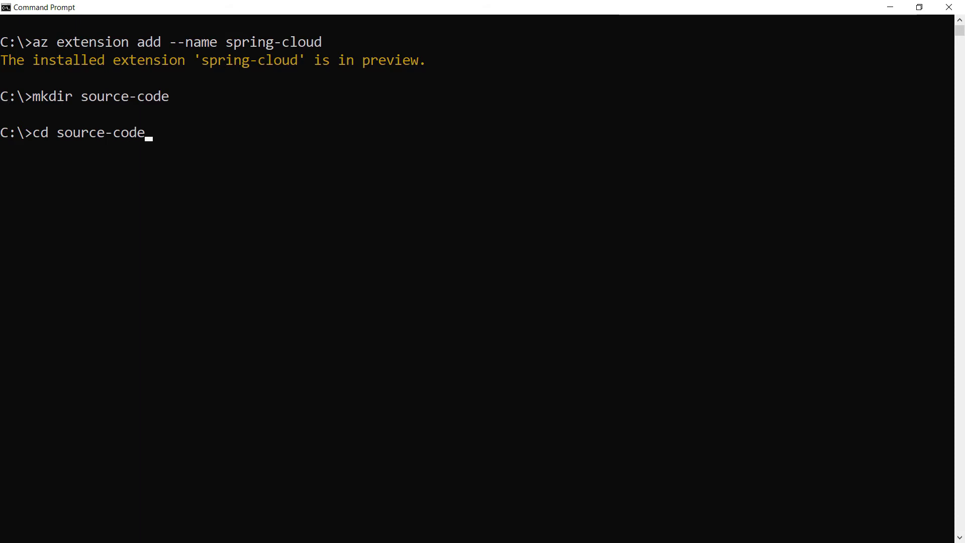
key(Return)
text(git clone https://github.com/Azure-Samples/piggymetrics)
Clone piggymetrics and build it with mvn clean package -DskipTests.
key(Return)
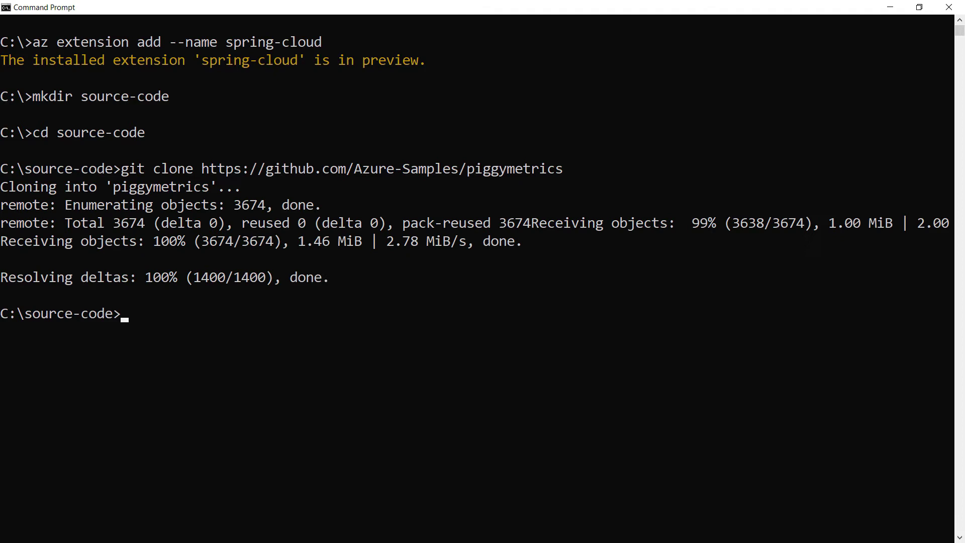
text(cd piggymetrics)
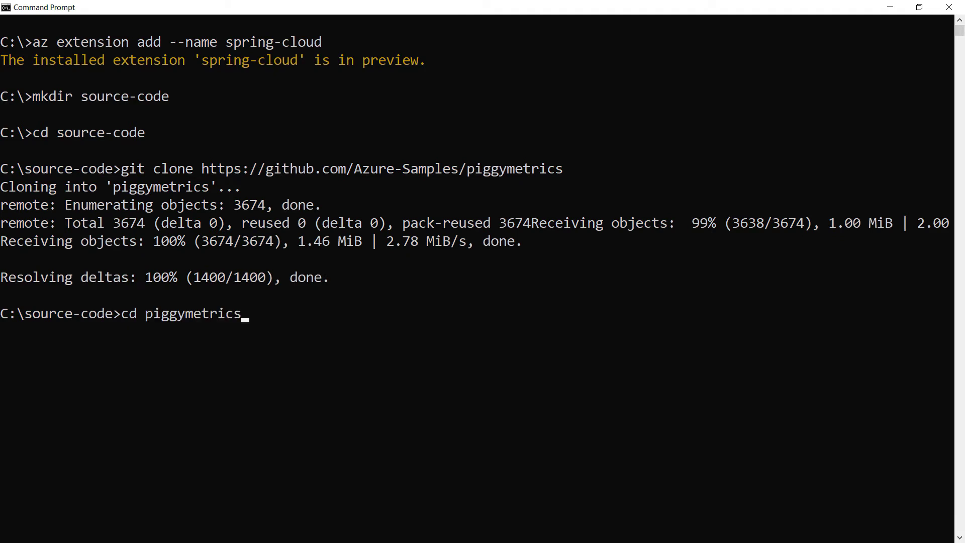
key(Return)
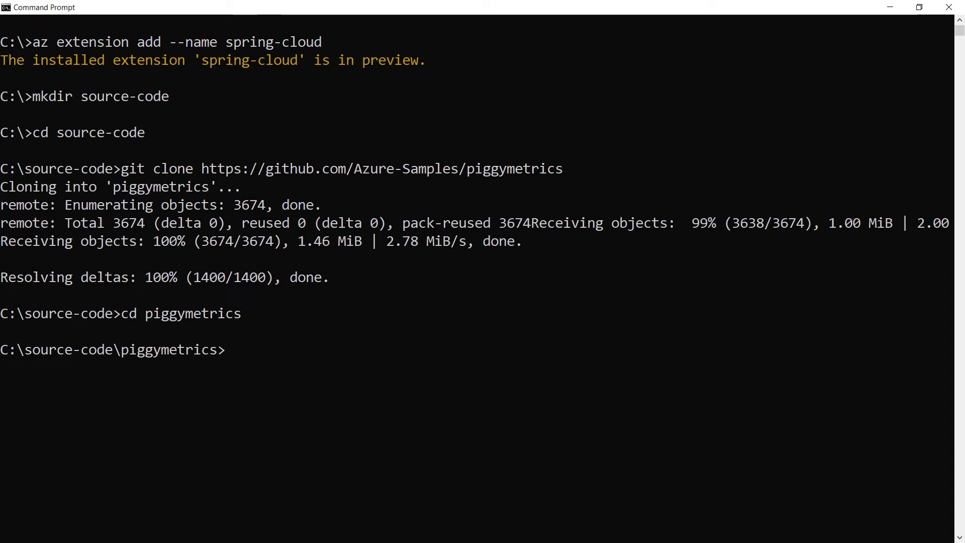
text(mvn clean package -DskipTests)
key(Return)
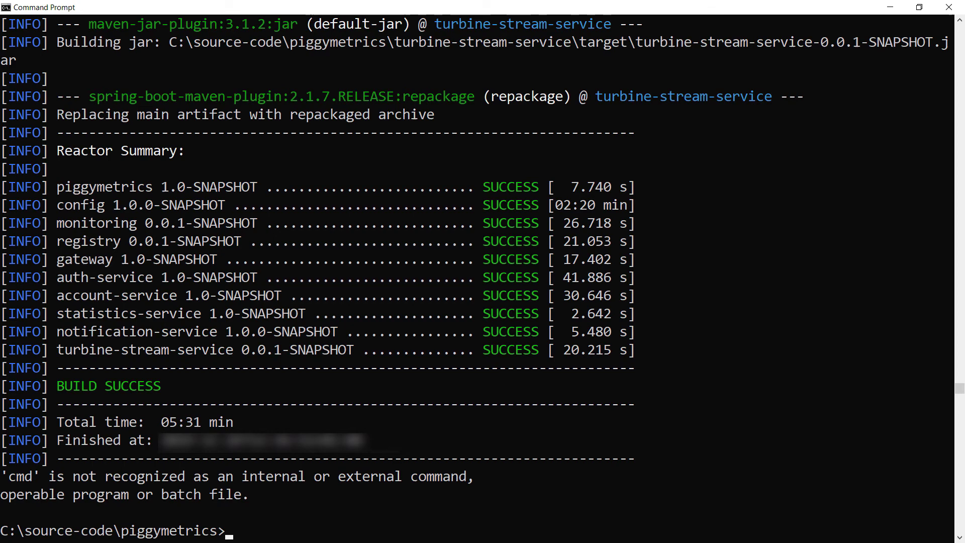
text(az )
text(login)
Run az login, default to azuretipsandtricks and tipsandspringcloud, then create the gateway app.
key(Return)
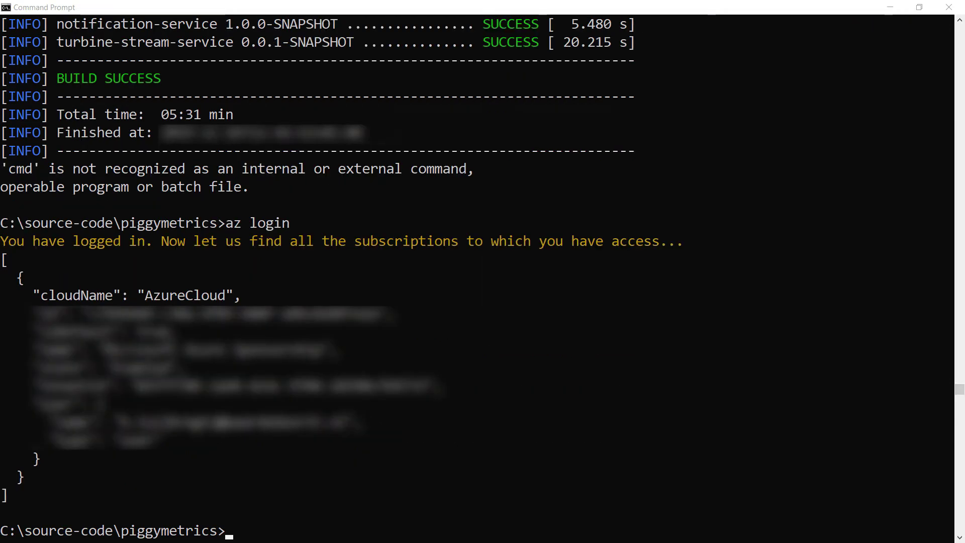
text(az configure --defaults group=azuretipsandtricks)
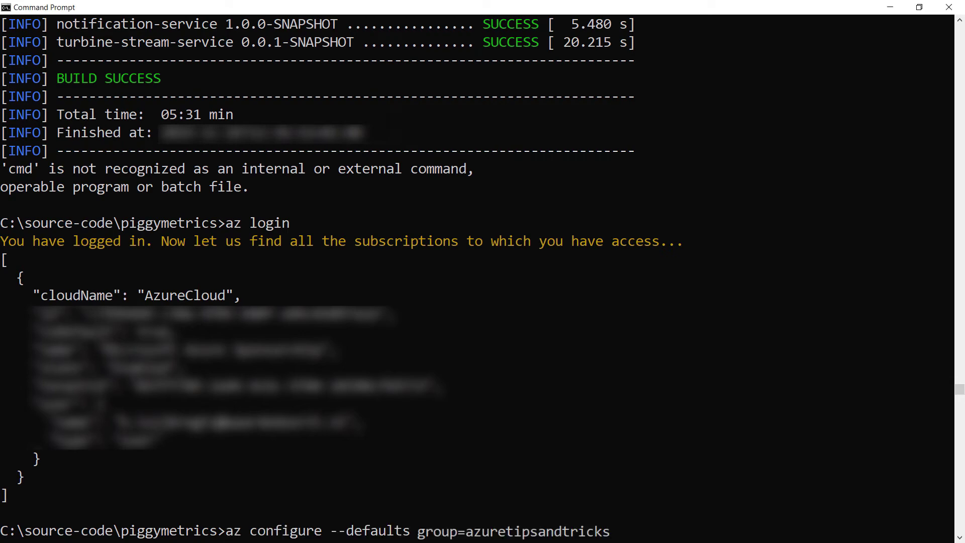
key(Return)
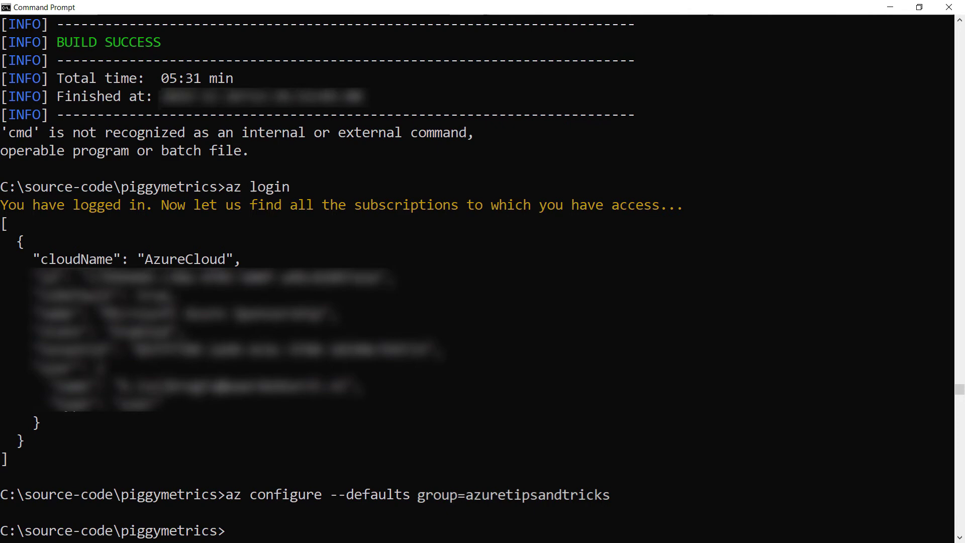
text(az configure --defaults spring-cloud=tipsandspringcloud)
key(Return)
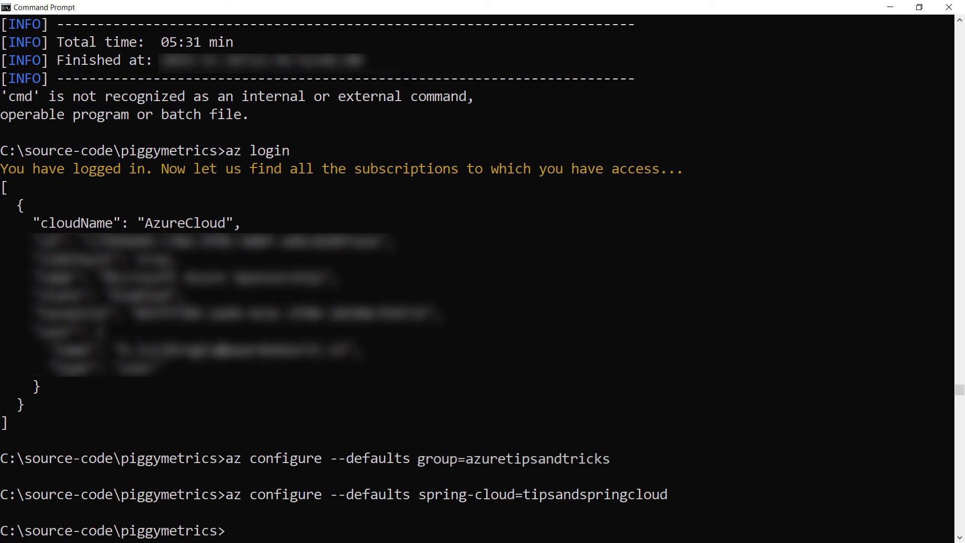
text(az spring-cloud app create -n gateway)
key(Return)
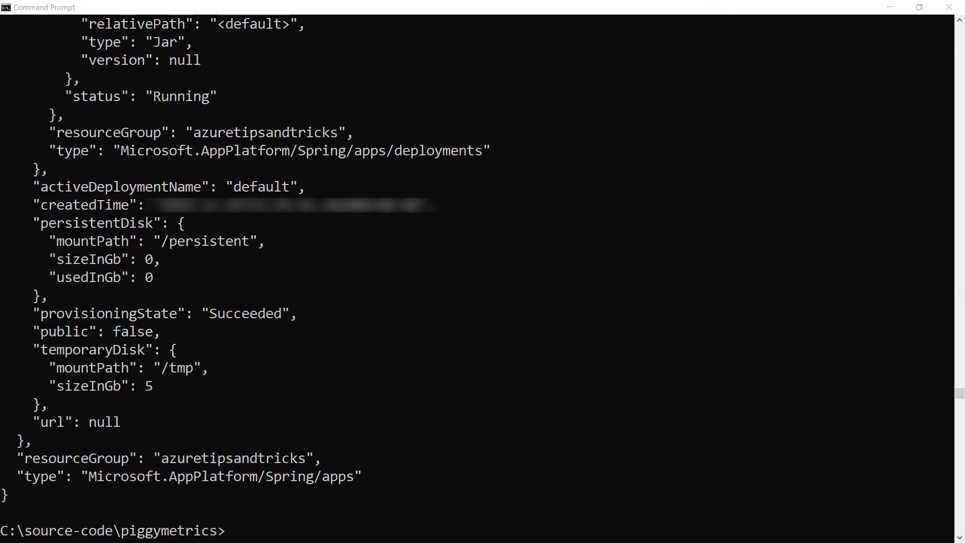
text(az spring-cloud app deploy -n gateway --jar-path ./gateway/target/gateway.jar)
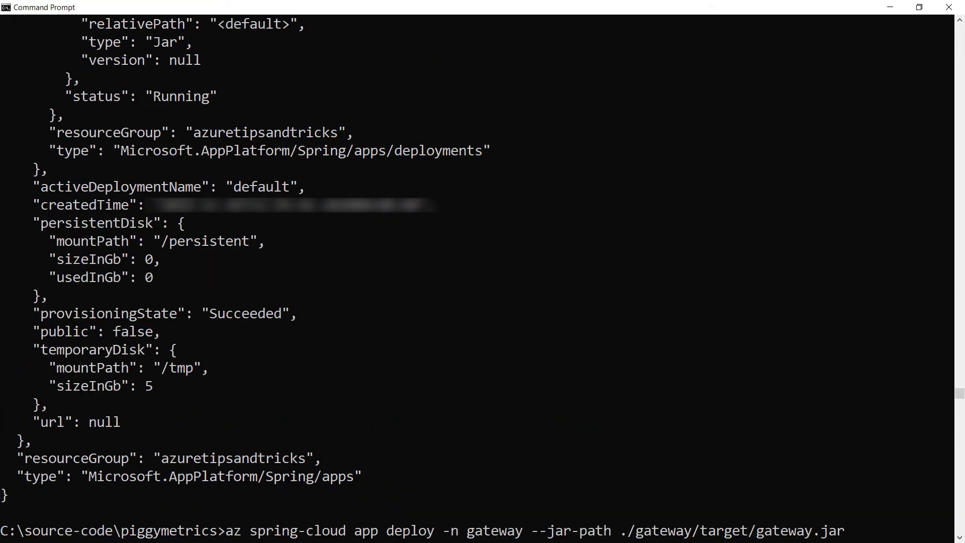
Deploy ./gateway/target/gateway.jar to the gateway app with az spring-cloud app deploy.
key(Return)
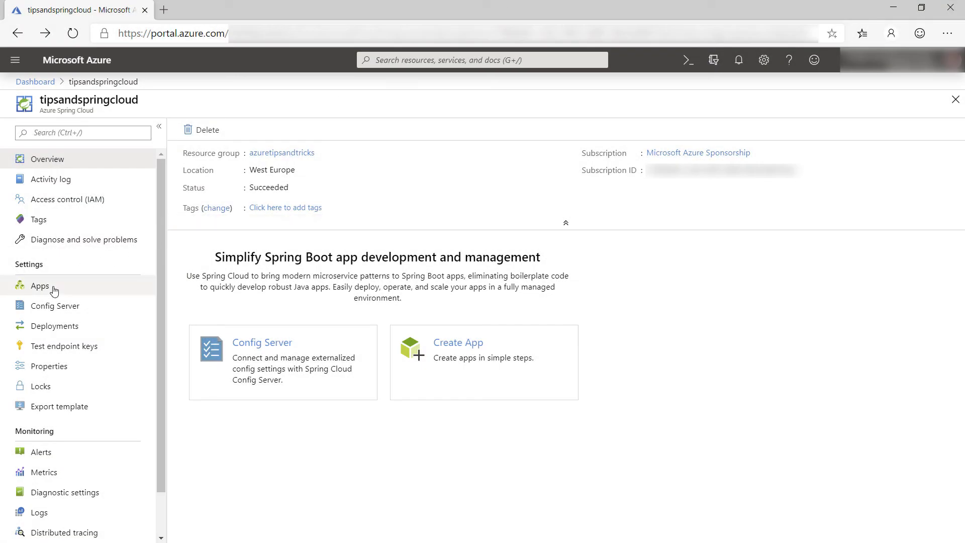
Assign a public domain to the gateway app and copy its azuremicroservices.io URL.
click(38, 288)
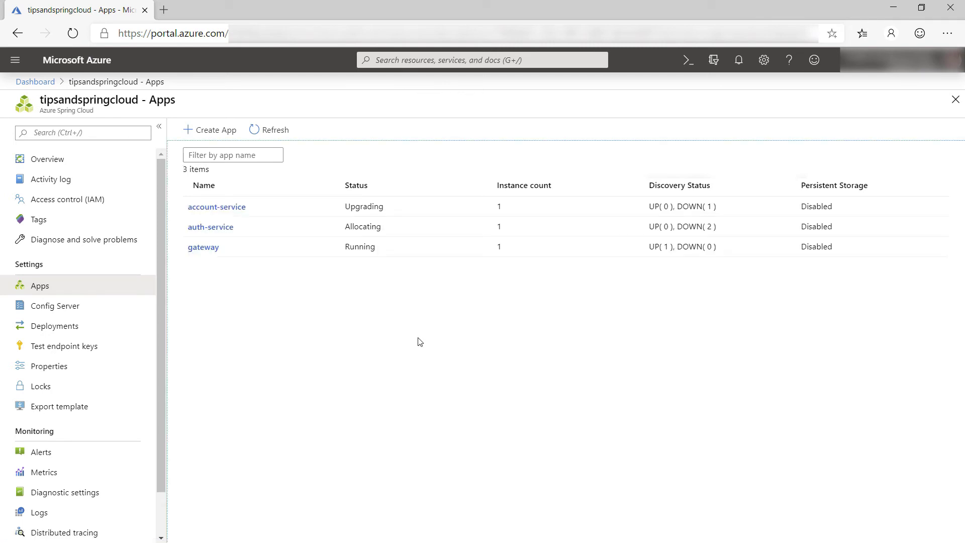
click(213, 251)
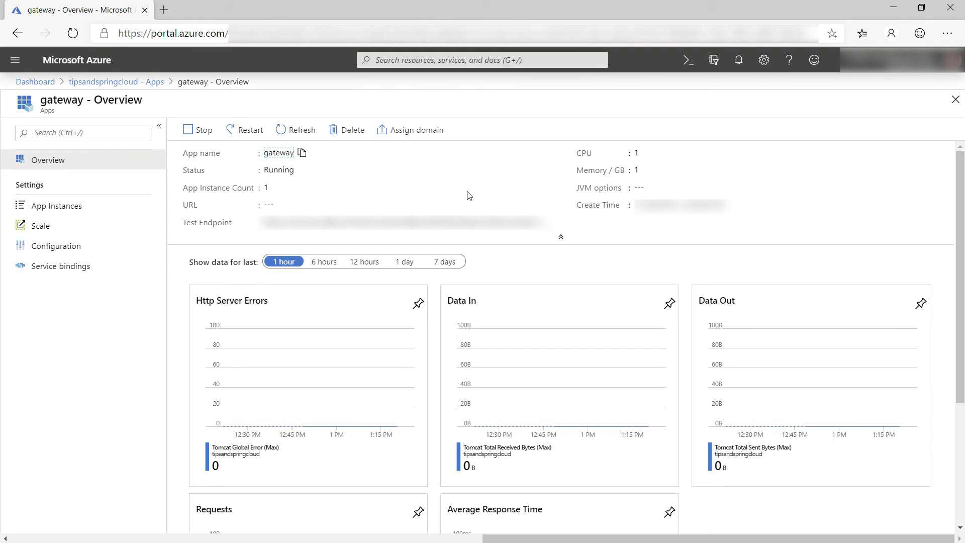
click(428, 126)
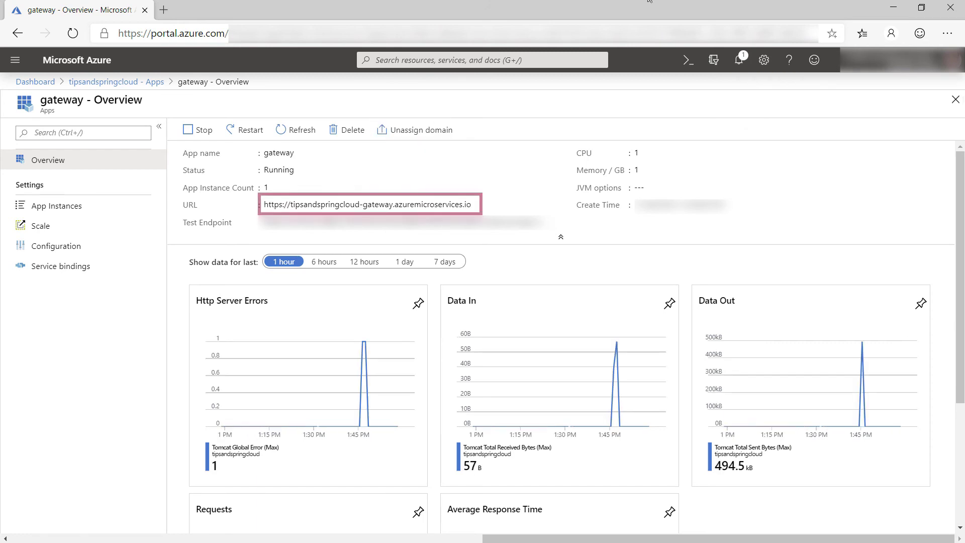
click(477, 206)
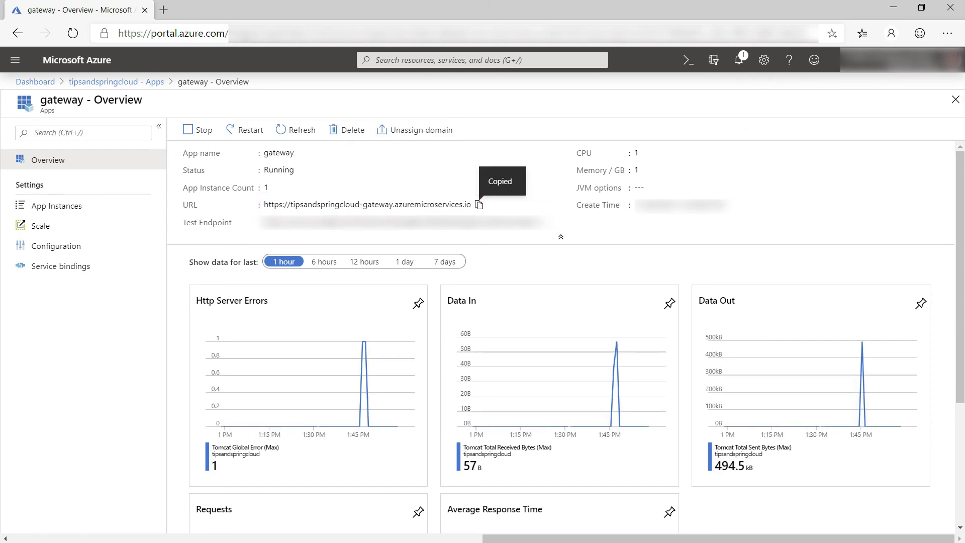
Load the copied gateway URL in a new browser tab.
click(164, 11)
text(https://tipsandspringcloud-gateway.azuremicroservices.io)
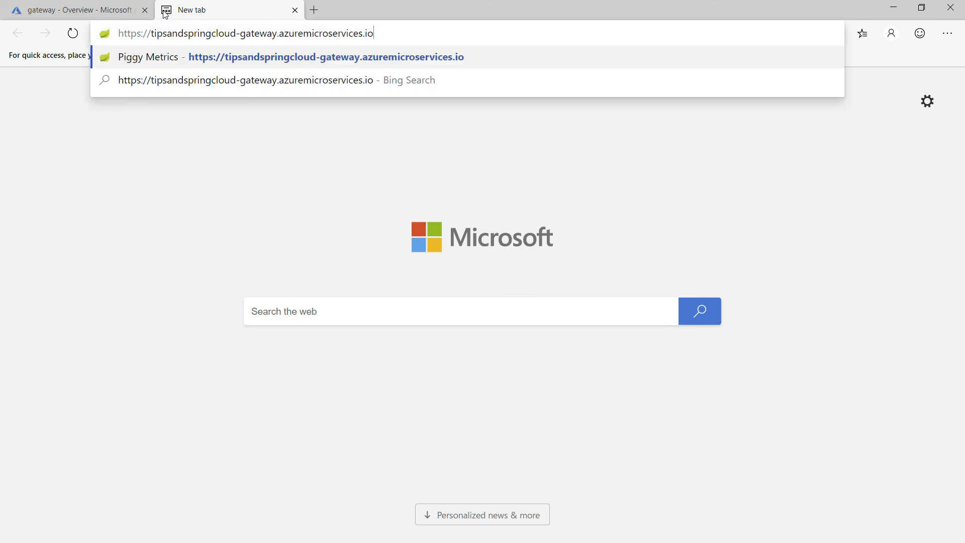
key(Return)
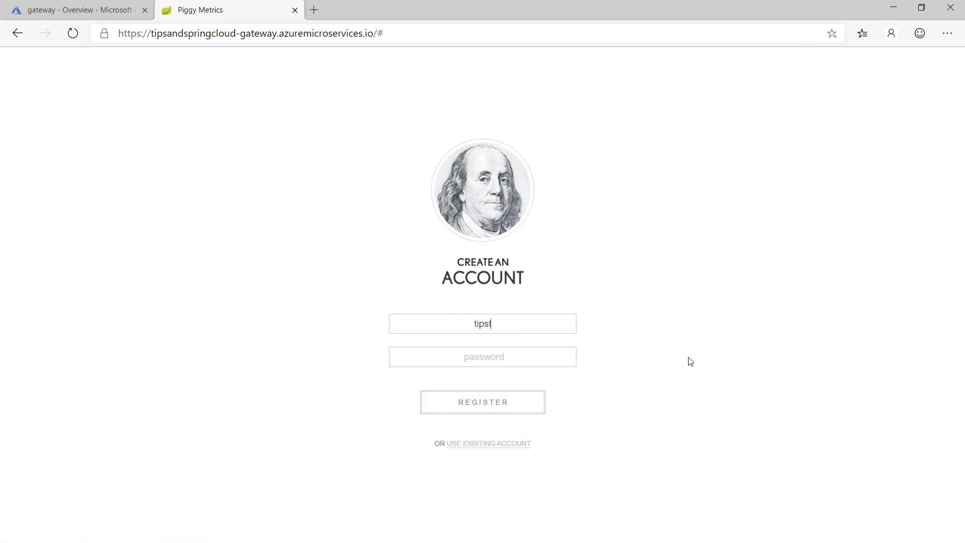
text(ricks)
Register the tipstricks account, skip the e-mail step, and enter the dashboard.
key(Tab)
text(tip)
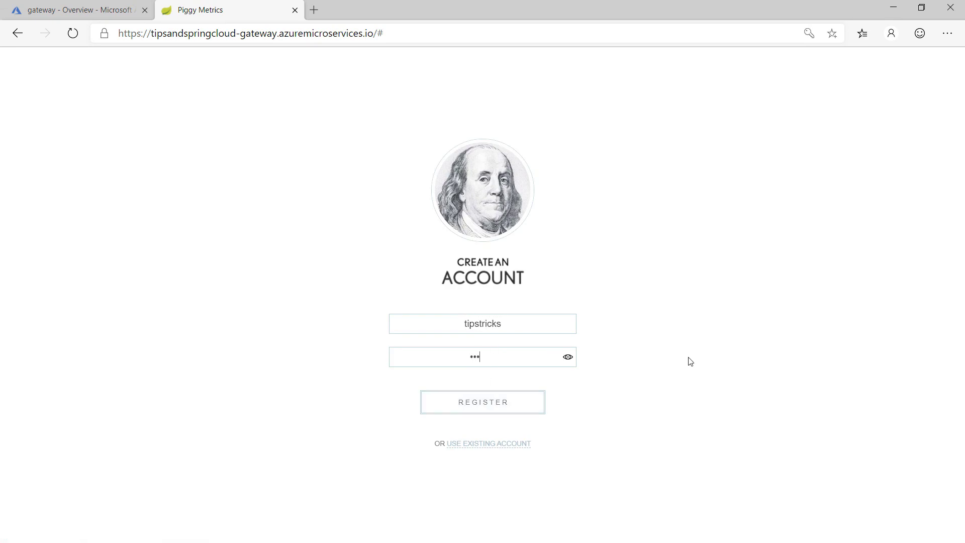
text(stric)
click(452, 402)
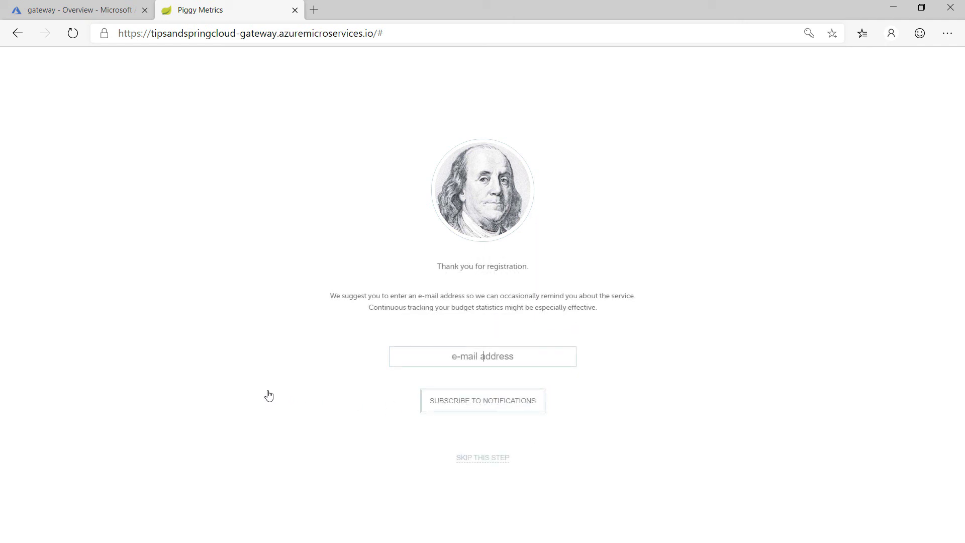
click(478, 458)
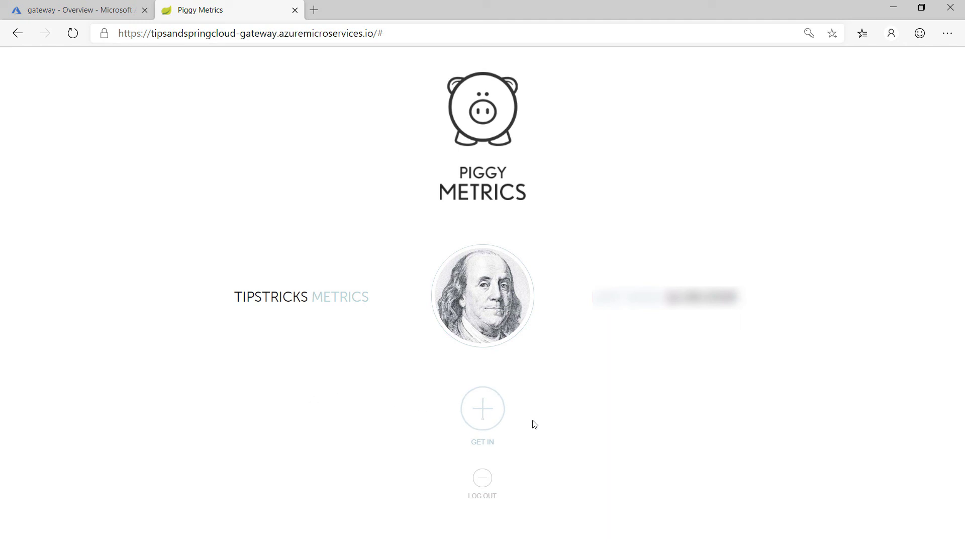
click(494, 419)
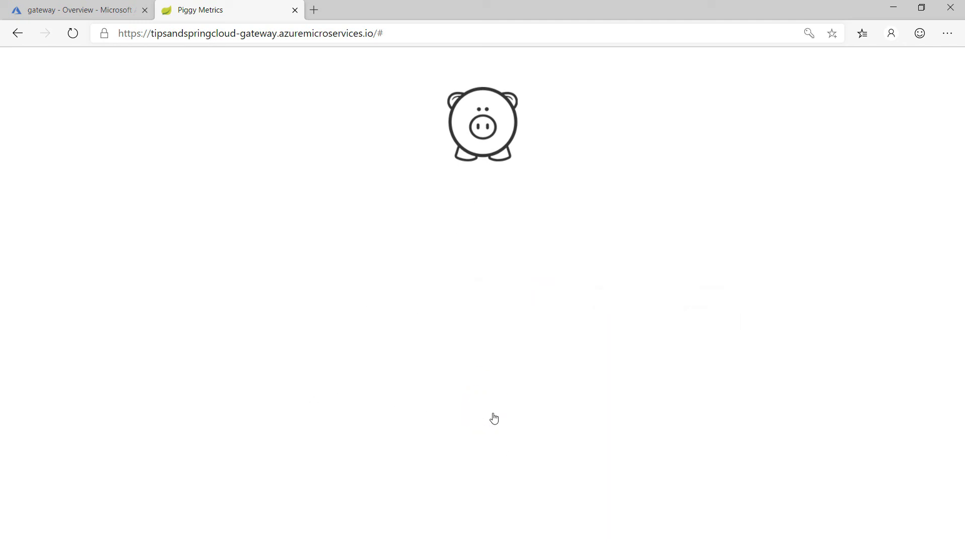